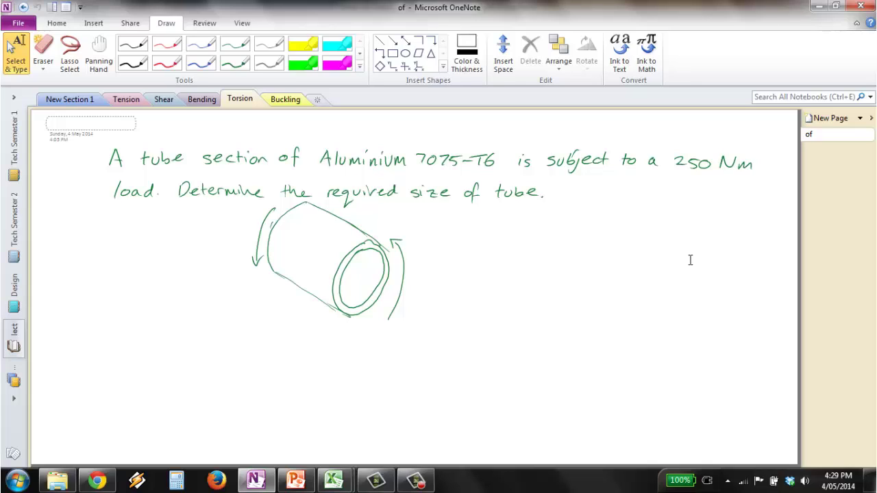
Step: Draw a black-ink loop around the 7075-T6 grade in the problem text
{"action": "left_click", "coordinate": [132, 44]}
{"action": "left_click", "coordinate": [409, 144]}
{"action": "left_click_drag", "start_coordinate": [471, 142], "coordinate": [500, 145]}
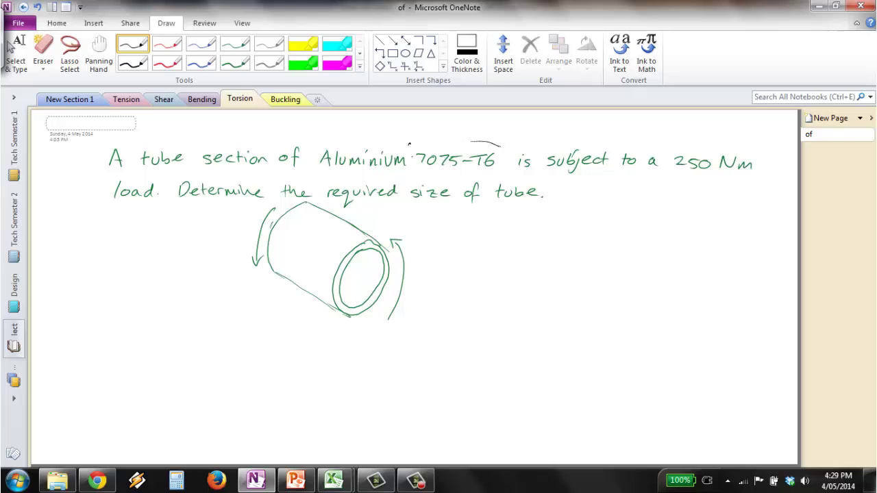
{"action": "mouse_move", "coordinate": [410, 145]}
{"action": "left_mouse_down"}
{"action": "mouse_move", "coordinate": [502, 177]}
{"action": "mouse_move", "coordinate": [495, 138]}
{"action": "left_mouse_up"}
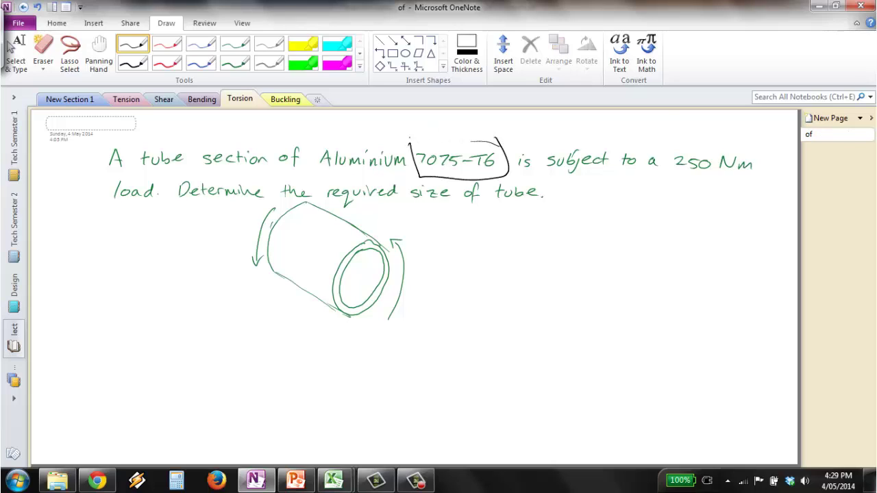
{"action": "left_click_drag", "start_coordinate": [411, 139], "coordinate": [499, 146]}
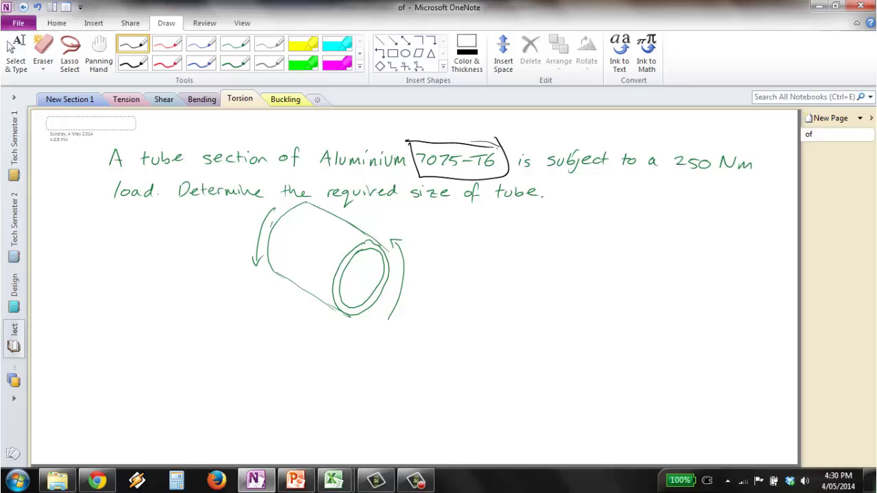
{"action": "left_click", "coordinate": [15, 54]}
{"action": "mouse_move", "coordinate": [333, 479]}
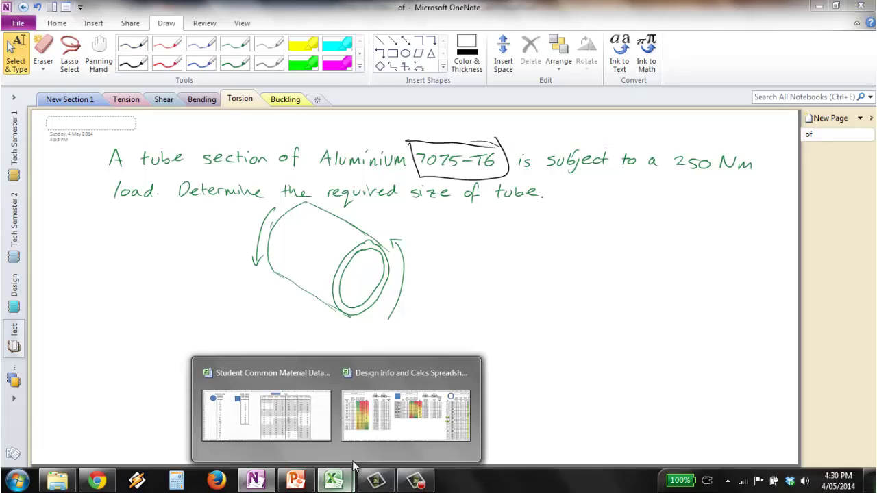
{"action": "mouse_move", "coordinate": [340, 442]}
{"action": "left_click", "coordinate": [274, 416]}
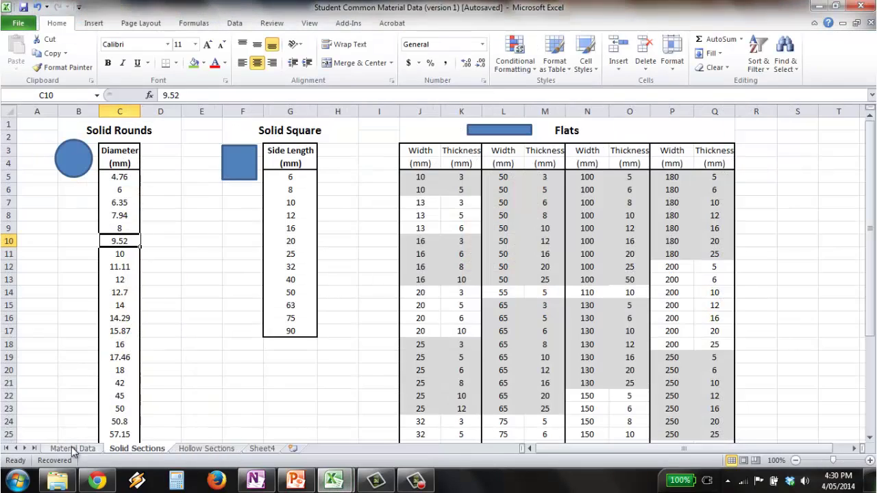
{"action": "left_click", "coordinate": [75, 449]}
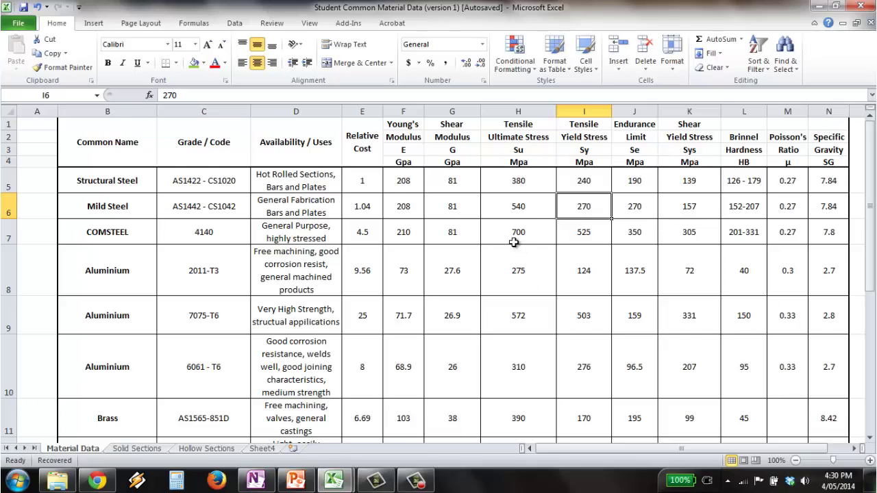
{"action": "left_click", "coordinate": [185, 314]}
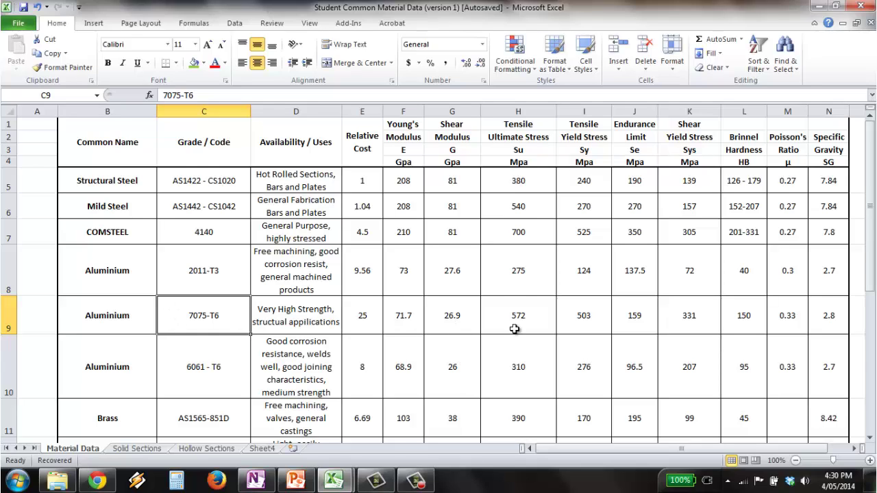
{"action": "left_click", "coordinate": [583, 318]}
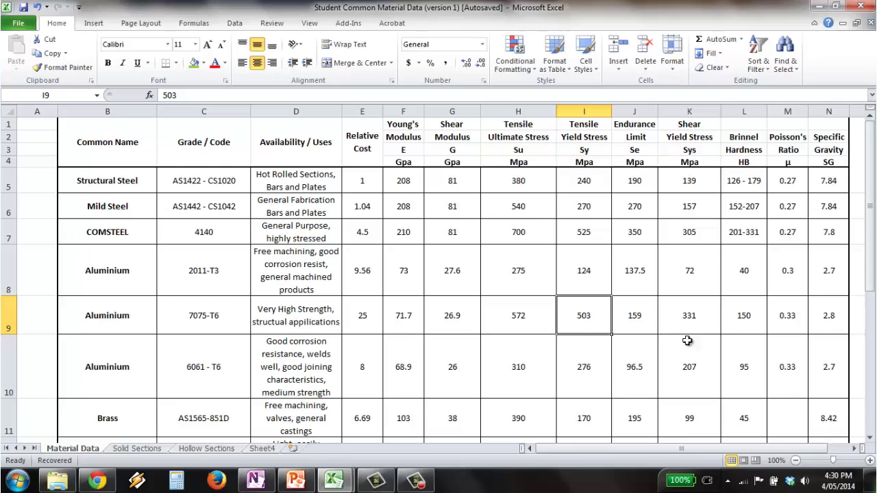
{"action": "left_click", "coordinate": [697, 315]}
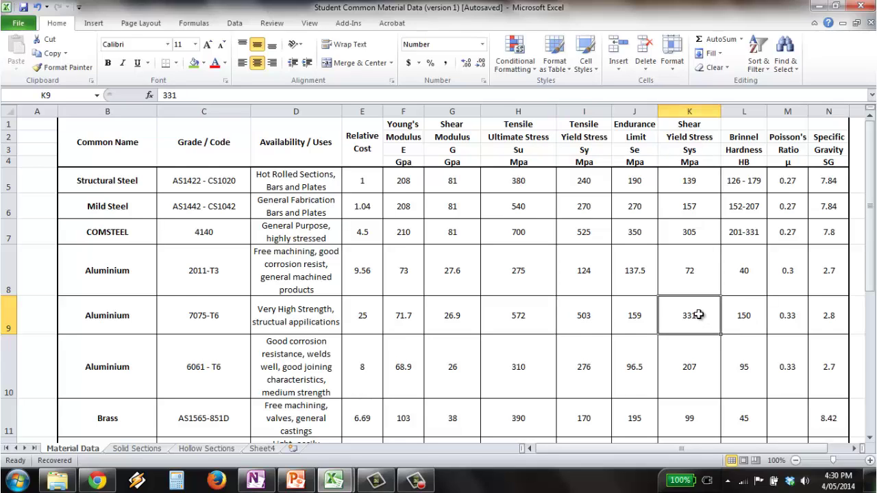
{"action": "left_click", "coordinate": [593, 315]}
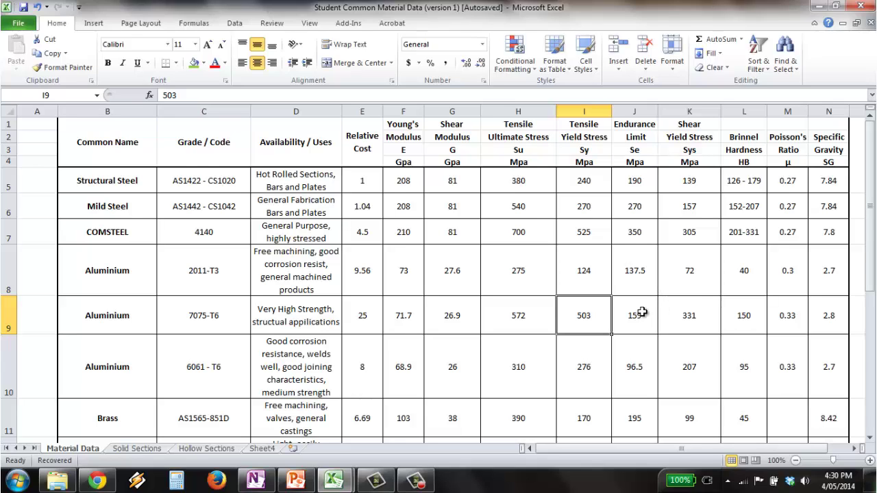
{"action": "left_click", "coordinate": [683, 312]}
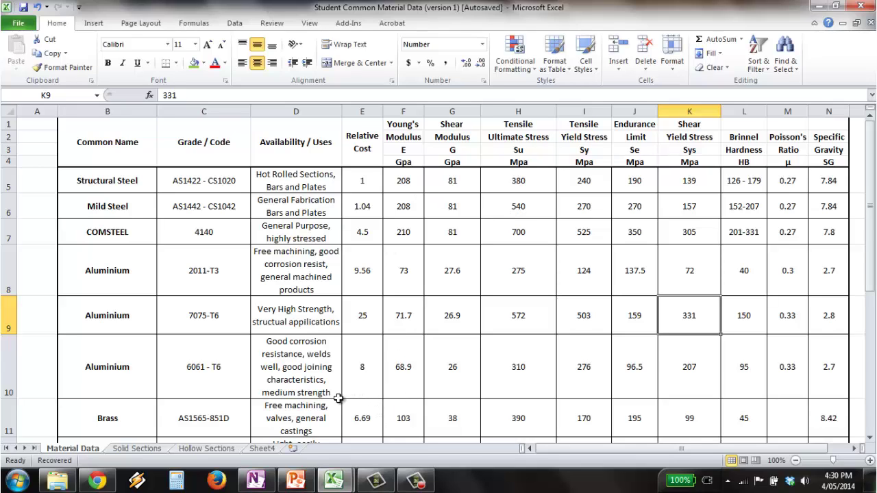
{"action": "left_click", "coordinate": [256, 479]}
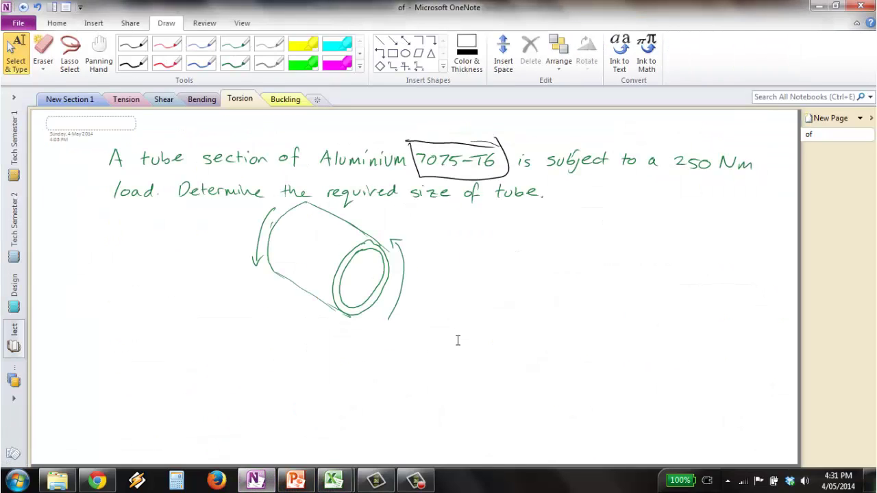
Step: Handwrite σys = 331 MPa below the tube sketch in black ink
{"action": "left_click", "coordinate": [132, 44]}
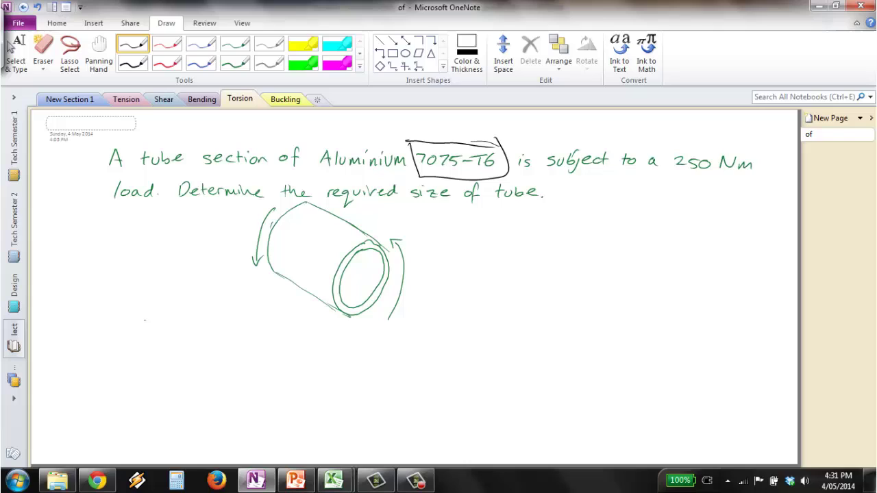
{"action": "mouse_move", "coordinate": [141, 329]}
{"action": "left_mouse_down"}
{"action": "mouse_move", "coordinate": [159, 326]}
{"action": "mouse_move", "coordinate": [157, 350]}
{"action": "mouse_move", "coordinate": [193, 333]}
{"action": "left_mouse_up"}
{"action": "left_click_drag", "start_coordinate": [182, 338], "coordinate": [290, 343]}
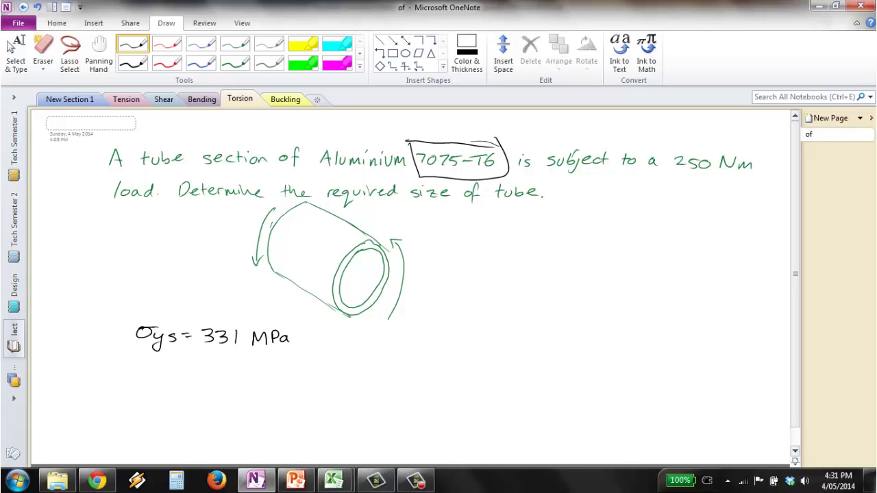
Step: Handwrite the torsion formula τ = Tr/J beside the yield stress value
{"action": "left_click_drag", "start_coordinate": [370, 336], "coordinate": [376, 348]}
{"action": "left_click_drag", "start_coordinate": [358, 336], "coordinate": [394, 336]}
{"action": "left_click_drag", "start_coordinate": [386, 340], "coordinate": [420, 336]}
{"action": "mouse_move", "coordinate": [409, 328]}
{"action": "left_mouse_down"}
{"action": "mouse_move", "coordinate": [448, 329]}
{"action": "mouse_move", "coordinate": [425, 361]}
{"action": "left_mouse_up"}
{"action": "left_click", "coordinate": [429, 333]}
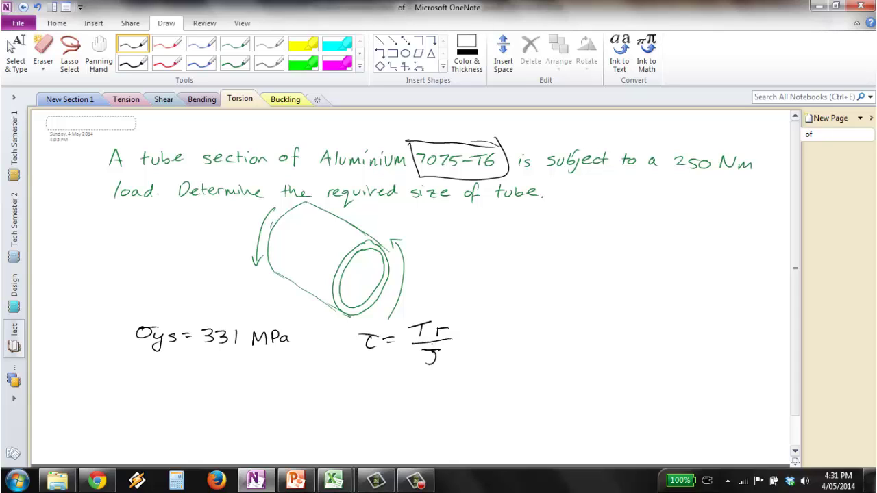
{"action": "scroll", "coordinate": [786, 428], "scroll_direction": "down", "scroll_amount": 2}
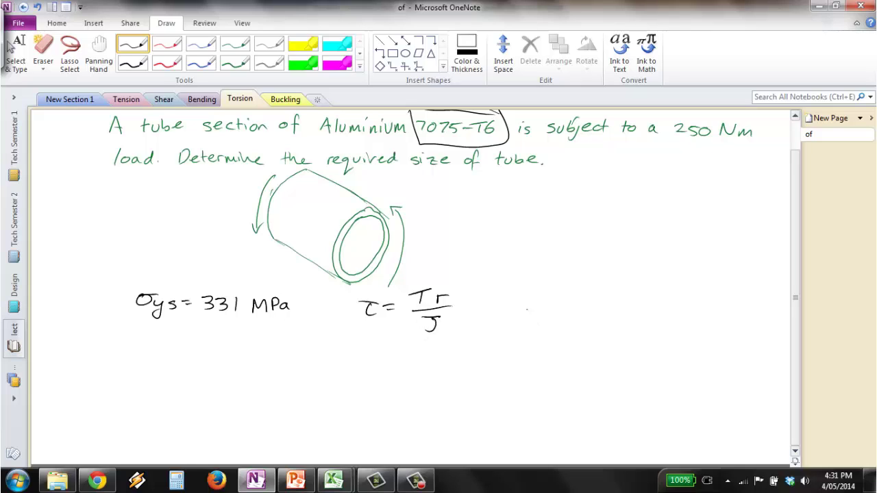
Step: Write 'solve for J/r' and begin the line J/r = T/τ
{"action": "mouse_move", "coordinate": [540, 299]}
{"action": "left_mouse_down"}
{"action": "mouse_move", "coordinate": [528, 314]}
{"action": "mouse_move", "coordinate": [573, 302]}
{"action": "mouse_move", "coordinate": [618, 310]}
{"action": "mouse_move", "coordinate": [673, 288]}
{"action": "mouse_move", "coordinate": [665, 319]}
{"action": "left_mouse_up"}
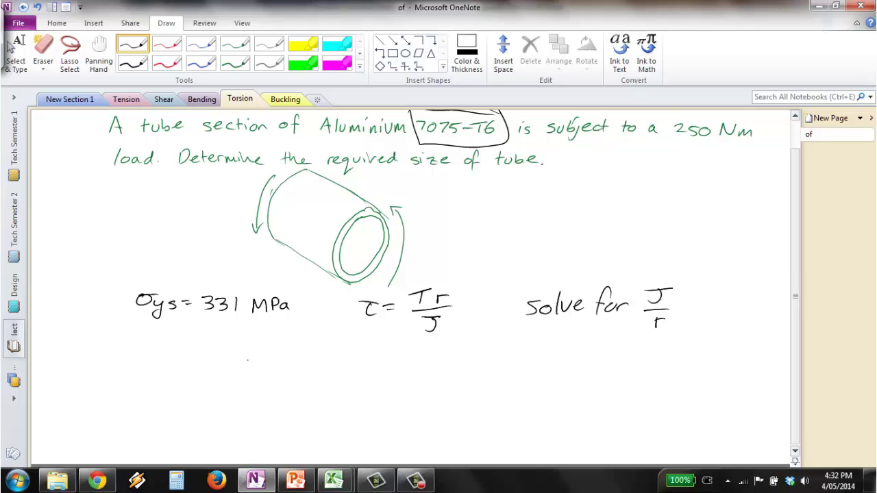
{"action": "mouse_move", "coordinate": [250, 351]}
{"action": "left_mouse_down"}
{"action": "mouse_move", "coordinate": [238, 365]}
{"action": "mouse_move", "coordinate": [257, 350]}
{"action": "left_mouse_up"}
{"action": "mouse_move", "coordinate": [240, 381]}
{"action": "left_mouse_down"}
{"action": "mouse_move", "coordinate": [265, 372]}
{"action": "mouse_move", "coordinate": [263, 383]}
{"action": "mouse_move", "coordinate": [285, 366]}
{"action": "left_mouse_up"}
{"action": "left_click_drag", "start_coordinate": [276, 371], "coordinate": [312, 364]}
{"action": "left_click_drag", "start_coordinate": [300, 355], "coordinate": [328, 348]}
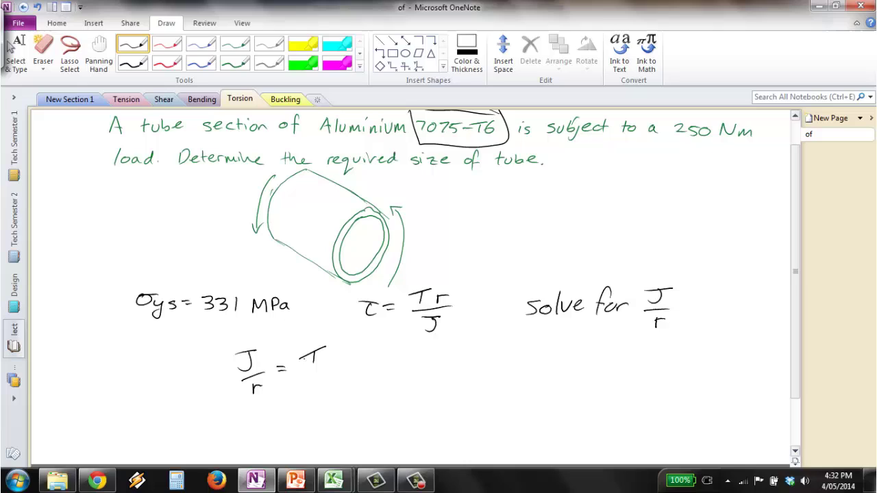
{"action": "left_click_drag", "start_coordinate": [307, 383], "coordinate": [313, 392]}
{"action": "left_click_drag", "start_coordinate": [300, 378], "coordinate": [322, 376]}
Step: Continue with = T/σys = [250 over a fraction line
{"action": "left_click_drag", "start_coordinate": [338, 364], "coordinate": [347, 363]}
{"action": "mouse_move", "coordinate": [339, 368]}
{"action": "left_mouse_down"}
{"action": "mouse_move", "coordinate": [374, 360]}
{"action": "mouse_move", "coordinate": [385, 342]}
{"action": "left_mouse_up"}
{"action": "left_click_drag", "start_coordinate": [360, 367], "coordinate": [392, 359]}
{"action": "mouse_move", "coordinate": [372, 378]}
{"action": "left_mouse_down"}
{"action": "mouse_move", "coordinate": [363, 389]}
{"action": "mouse_move", "coordinate": [380, 377]}
{"action": "mouse_move", "coordinate": [370, 406]}
{"action": "mouse_move", "coordinate": [379, 397]}
{"action": "left_mouse_up"}
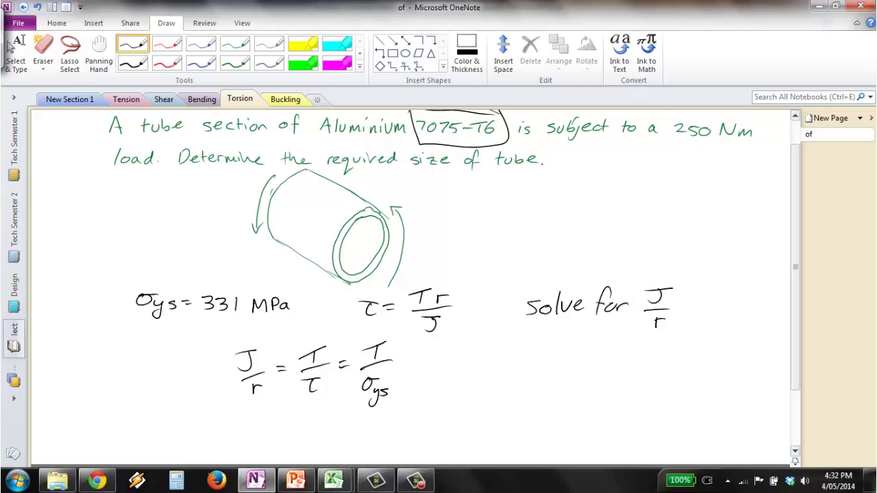
{"action": "left_click_drag", "start_coordinate": [407, 364], "coordinate": [416, 363]}
{"action": "left_click_drag", "start_coordinate": [407, 369], "coordinate": [415, 369]}
{"action": "mouse_move", "coordinate": [449, 345]}
{"action": "left_mouse_down"}
{"action": "mouse_move", "coordinate": [437, 346]}
{"action": "mouse_move", "coordinate": [446, 393]}
{"action": "left_mouse_up"}
{"action": "left_click_drag", "start_coordinate": [452, 353], "coordinate": [463, 361]}
{"action": "mouse_move", "coordinate": [468, 352]}
{"action": "left_mouse_down"}
{"action": "mouse_move", "coordinate": [470, 359]}
{"action": "mouse_move", "coordinate": [479, 350]}
{"action": "left_mouse_up"}
{"action": "mouse_move", "coordinate": [487, 351]}
{"action": "left_mouse_down"}
{"action": "mouse_move", "coordinate": [482, 357]}
{"action": "mouse_move", "coordinate": [488, 350]}
{"action": "left_mouse_up"}
{"action": "left_click_drag", "start_coordinate": [446, 368], "coordinate": [498, 367]}
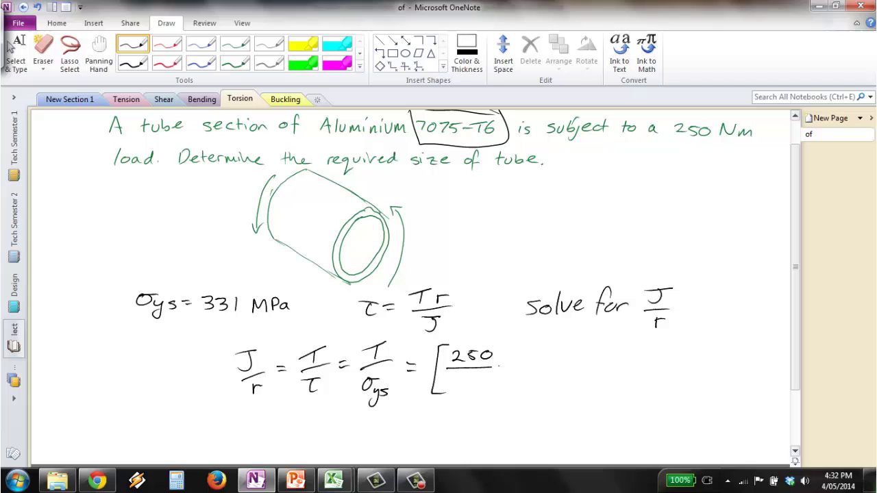
Step: Add the 331×10⁶ denominator, close the bracket, and finish at 755.28 mm³
{"action": "right_click", "coordinate": [113, 301]}
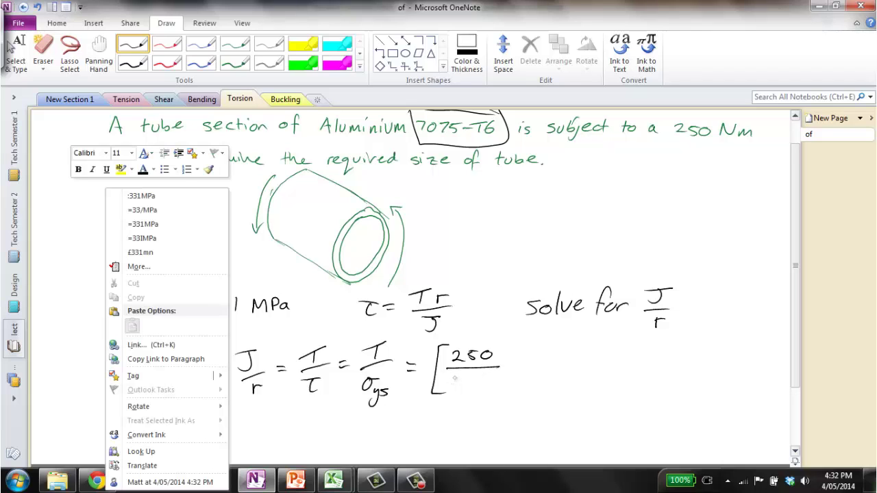
{"action": "mouse_move", "coordinate": [447, 374]}
{"action": "left_mouse_down"}
{"action": "mouse_move", "coordinate": [446, 388]}
{"action": "mouse_move", "coordinate": [470, 389]}
{"action": "left_mouse_up"}
{"action": "mouse_move", "coordinate": [474, 382]}
{"action": "left_mouse_down"}
{"action": "mouse_move", "coordinate": [481, 390]}
{"action": "mouse_move", "coordinate": [473, 389]}
{"action": "left_mouse_up"}
{"action": "mouse_move", "coordinate": [487, 376]}
{"action": "left_mouse_down"}
{"action": "mouse_move", "coordinate": [486, 389]}
{"action": "mouse_move", "coordinate": [500, 379]}
{"action": "left_mouse_up"}
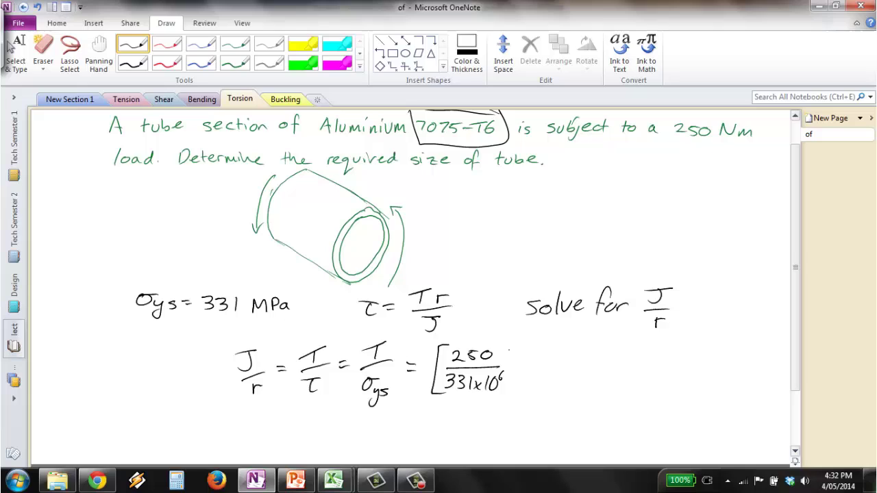
{"action": "left_click_drag", "start_coordinate": [508, 350], "coordinate": [527, 373]}
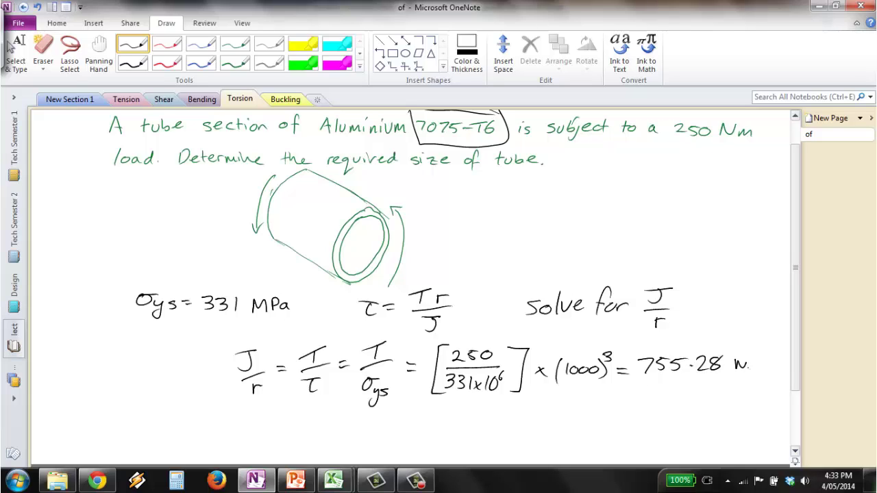
{"action": "left_click_drag", "start_coordinate": [754, 365], "coordinate": [766, 370]}
{"action": "left_click_drag", "start_coordinate": [767, 350], "coordinate": [773, 352]}
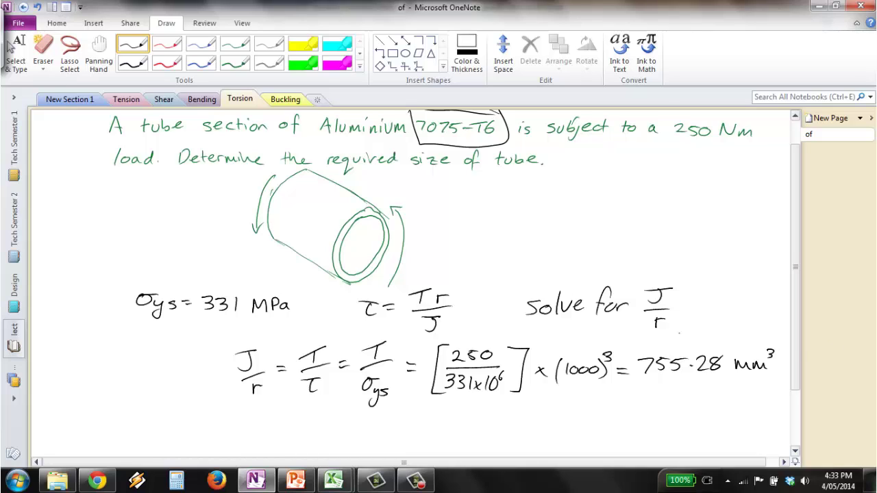
{"action": "left_click", "coordinate": [10, 46]}
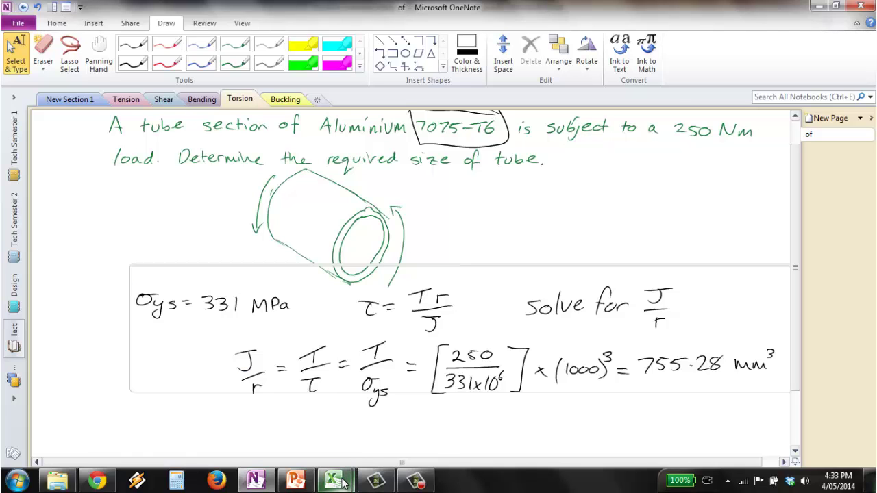
Step: Bring up the Design Info and Calcs Spreadsheet and scroll to the Hollow Tube table
{"action": "mouse_move", "coordinate": [344, 484]}
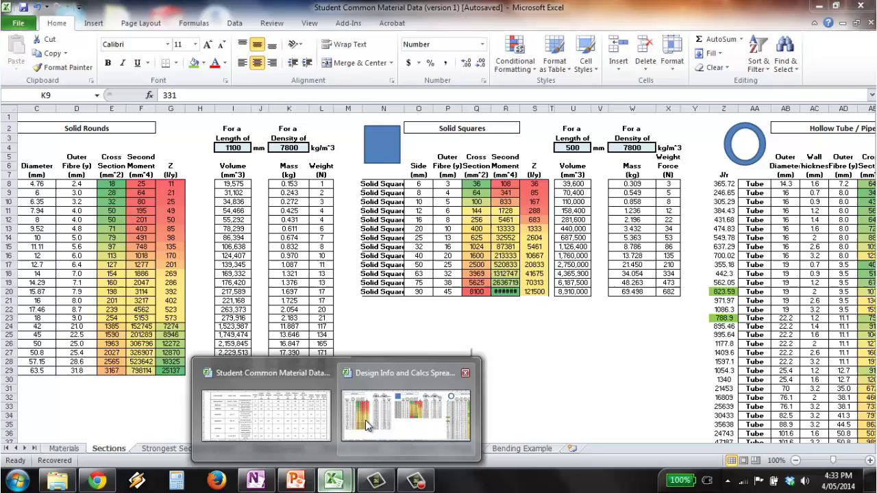
{"action": "left_click", "coordinate": [366, 425]}
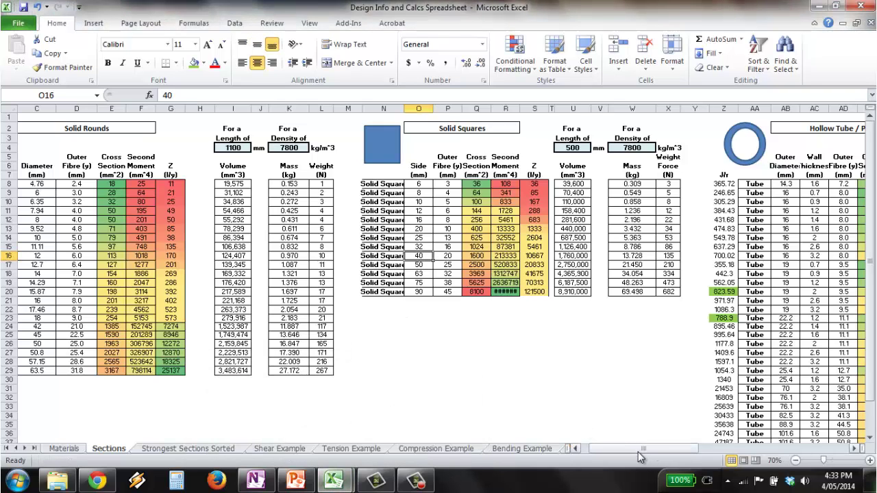
{"action": "left_click_drag", "start_coordinate": [640, 452], "coordinate": [657, 452]}
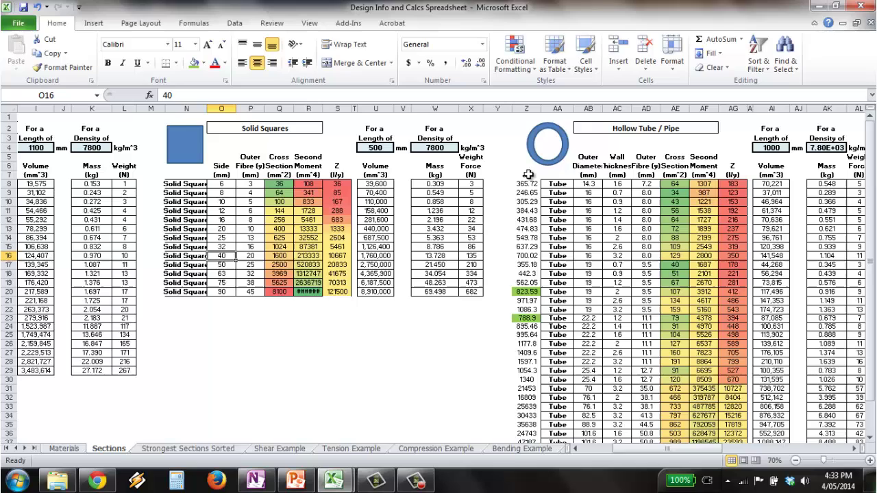
Step: Inspect the Outer Fibre, J/r and Second Moment headings and formulas in AD8 and AF8
{"action": "left_click", "coordinate": [644, 158]}
{"action": "left_click", "coordinate": [645, 166]}
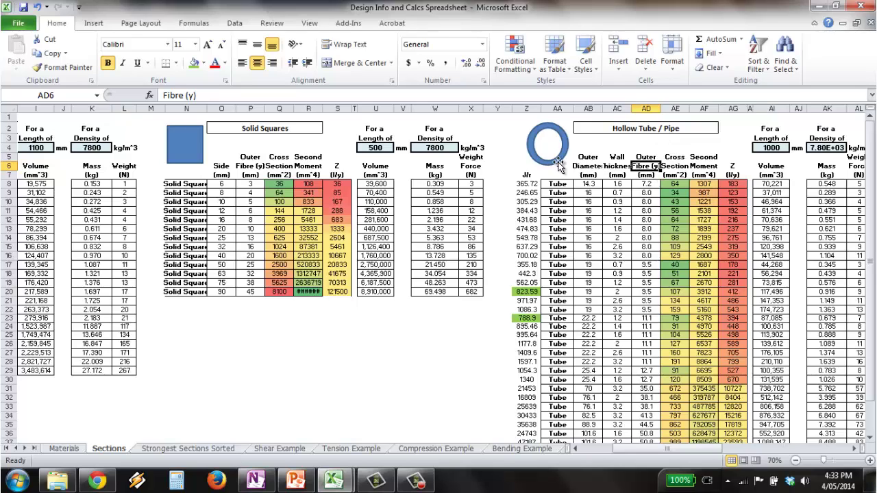
{"action": "left_click", "coordinate": [525, 174]}
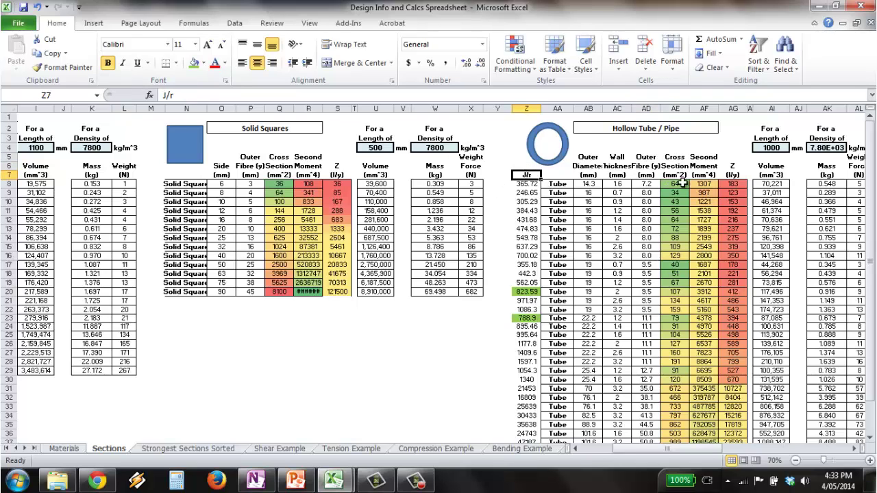
{"action": "left_click", "coordinate": [713, 166]}
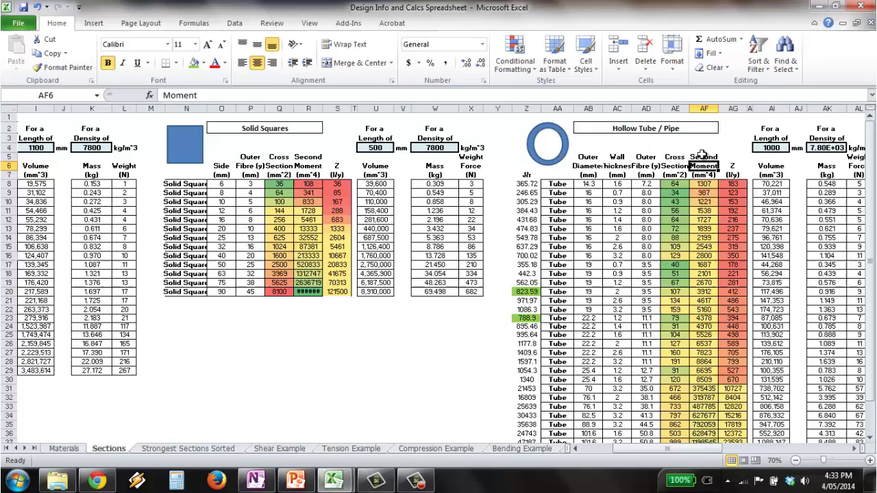
{"action": "left_click", "coordinate": [645, 183]}
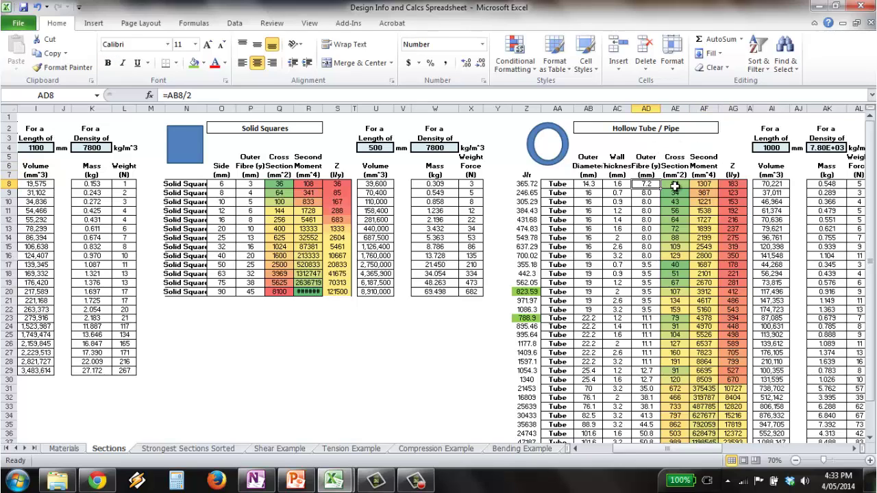
{"action": "left_click", "coordinate": [704, 184]}
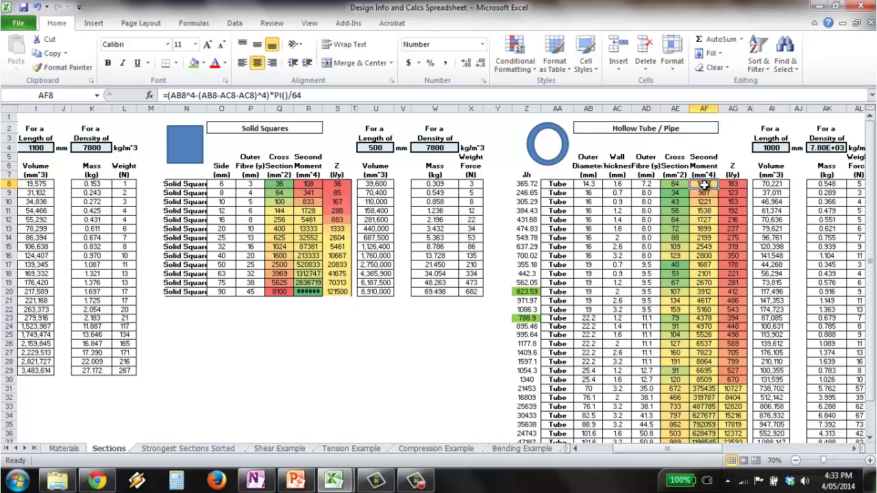
{"action": "left_click", "coordinate": [642, 184]}
{"action": "key", "text": "Right"}
{"action": "key", "text": "Right"}
Step: Compare the J/r values in Z20, Z23 and Z16 against 755.28
{"action": "left_click", "coordinate": [528, 291]}
{"action": "left_click", "coordinate": [524, 318]}
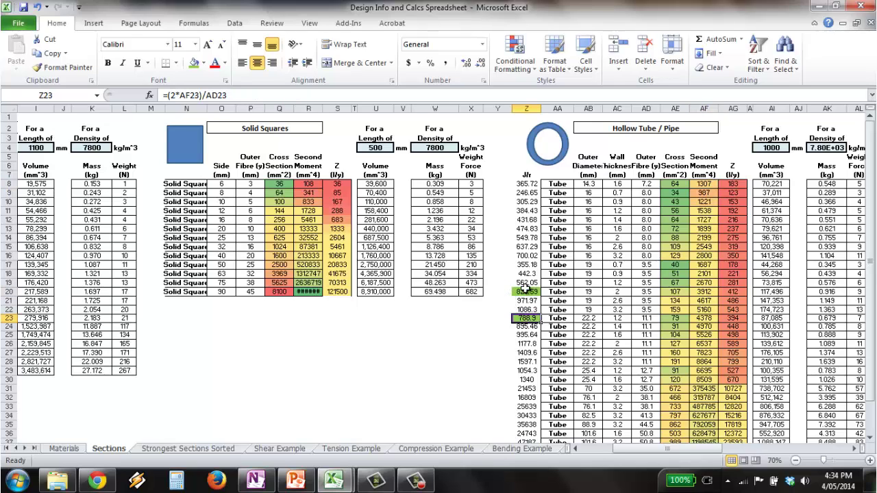
{"action": "left_click", "coordinate": [525, 291]}
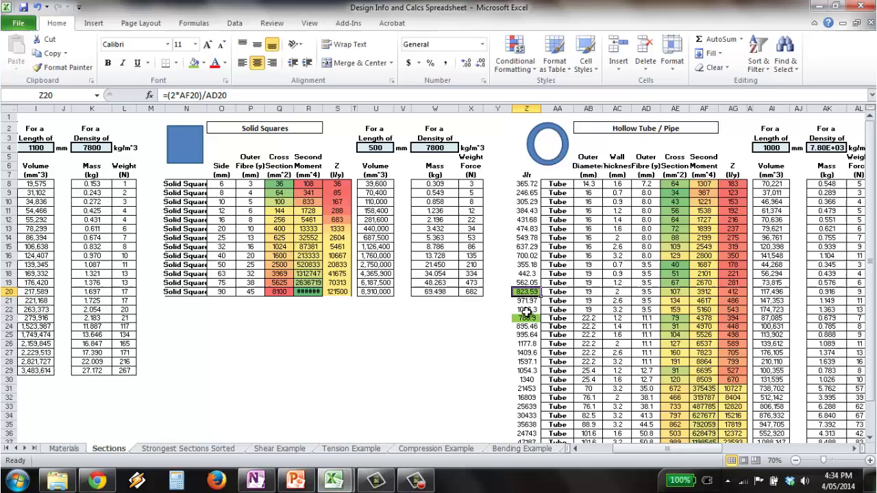
{"action": "left_click", "coordinate": [526, 318]}
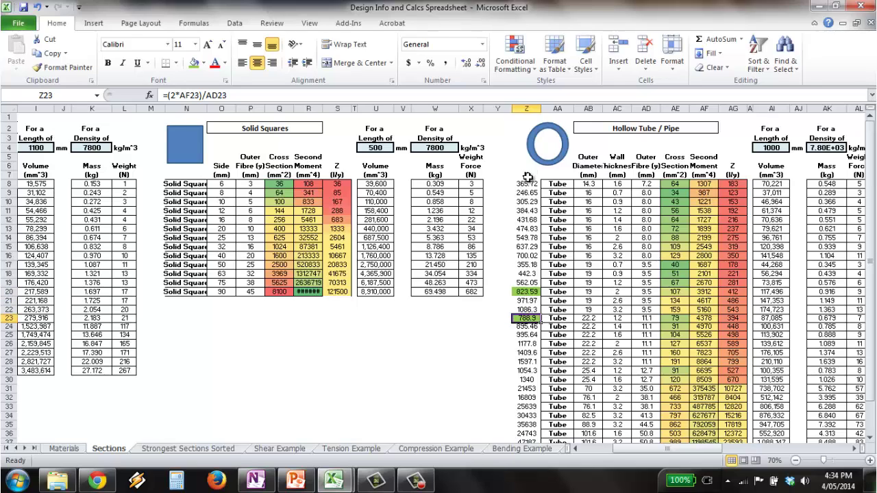
{"action": "left_click", "coordinate": [528, 256]}
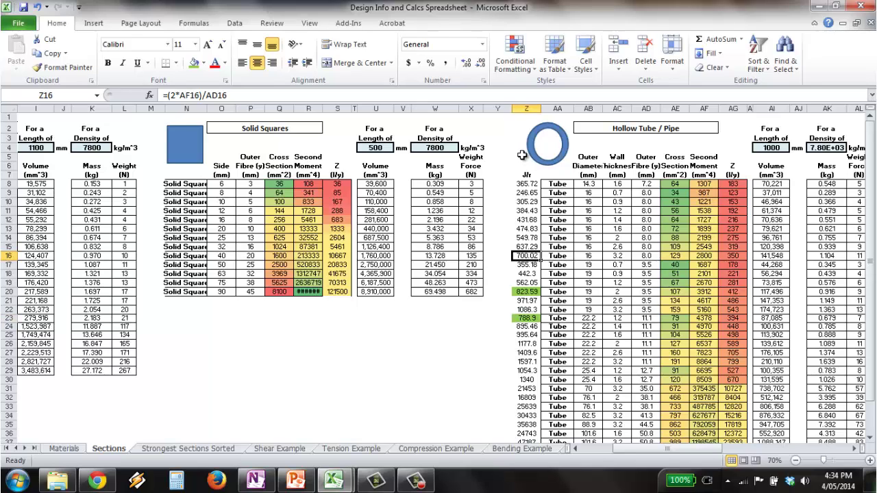
{"action": "left_click", "coordinate": [532, 291]}
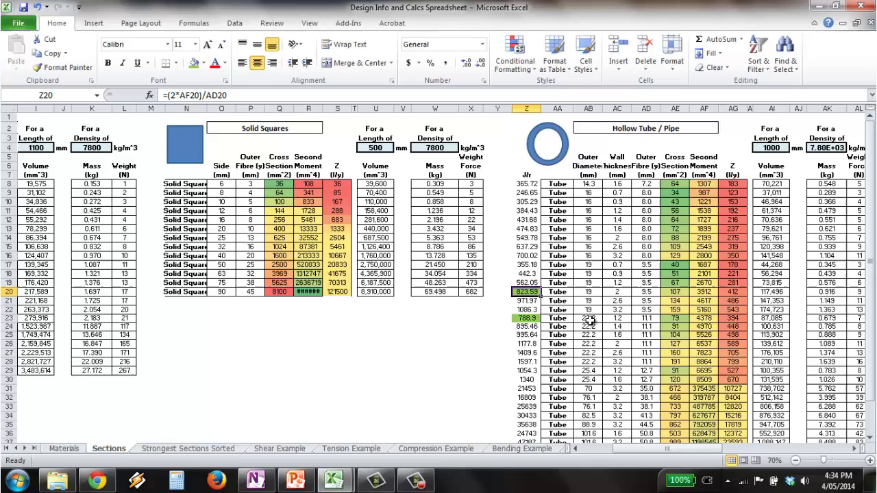
{"action": "left_click", "coordinate": [617, 320]}
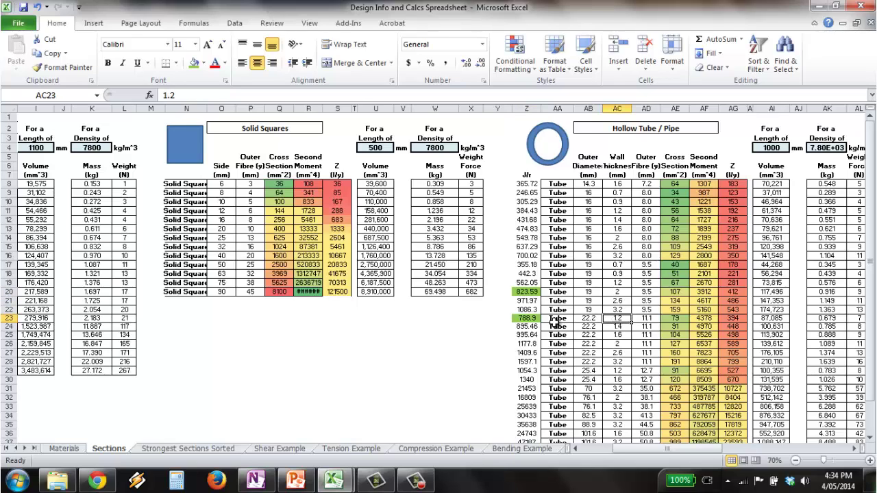
{"action": "left_click", "coordinate": [526, 319]}
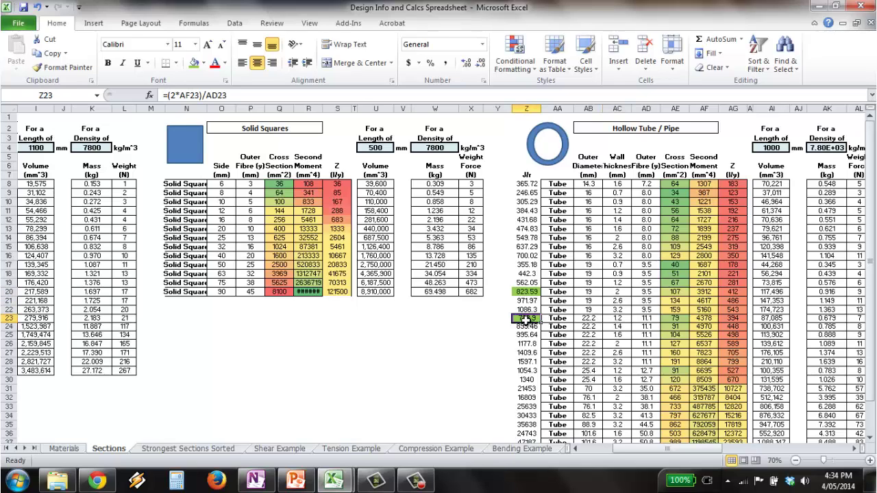
{"action": "left_click", "coordinate": [819, 319]}
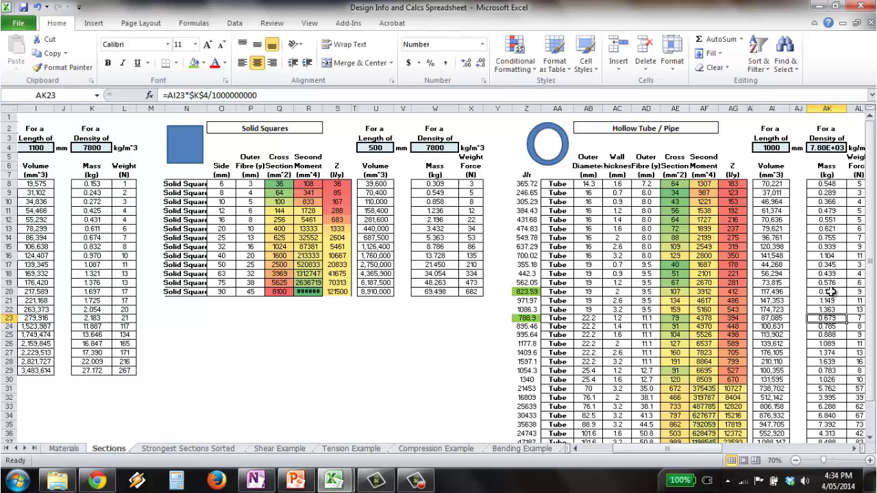
{"action": "left_click", "coordinate": [831, 291]}
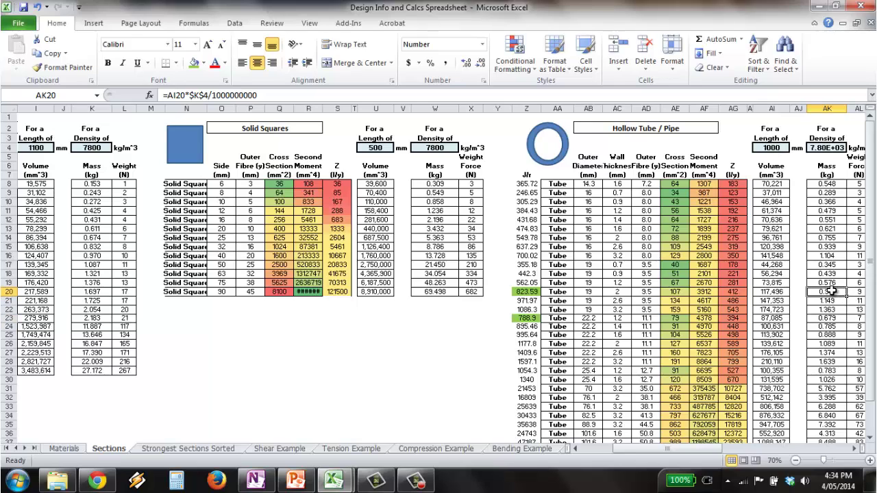
{"action": "left_click", "coordinate": [531, 320]}
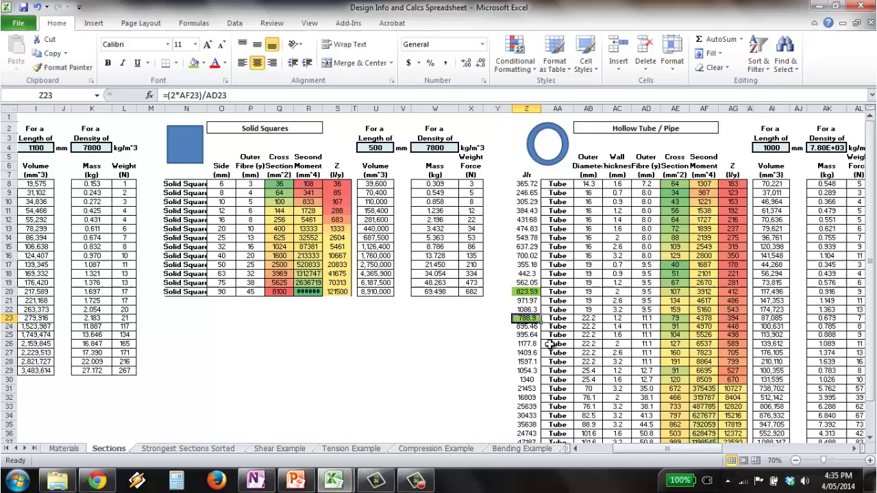
{"action": "left_click_drag", "start_coordinate": [588, 318], "coordinate": [624, 318]}
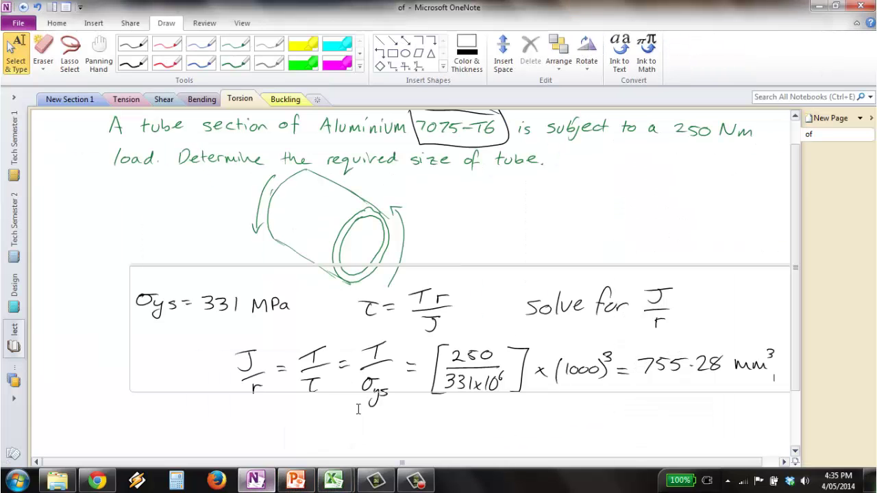
Step: Back in OneNote, underline 'Choose 22.2 mm x 1.2 mm' and leave pen mode
{"action": "left_click", "coordinate": [255, 479]}
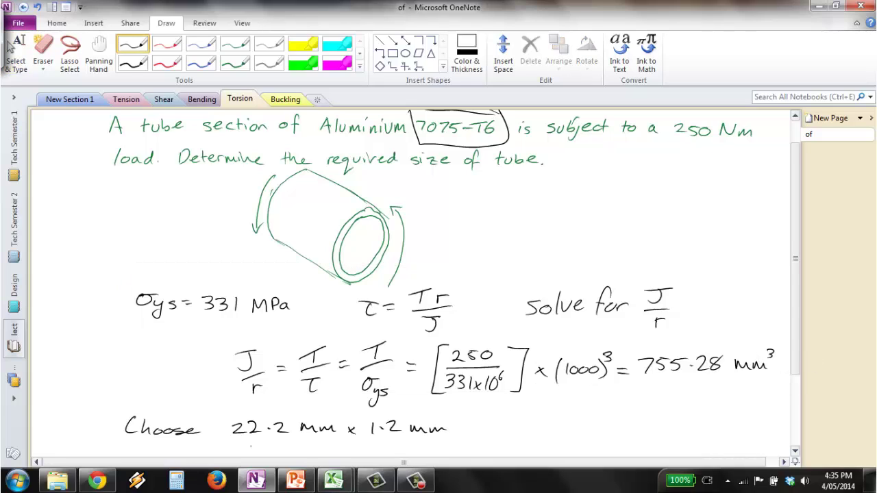
{"action": "left_click_drag", "start_coordinate": [280, 444], "coordinate": [430, 445]}
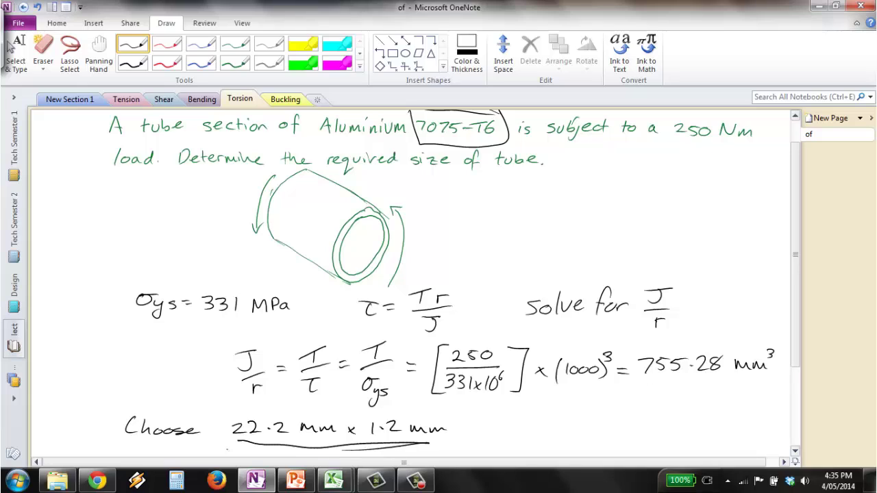
{"action": "left_click", "coordinate": [10, 48]}
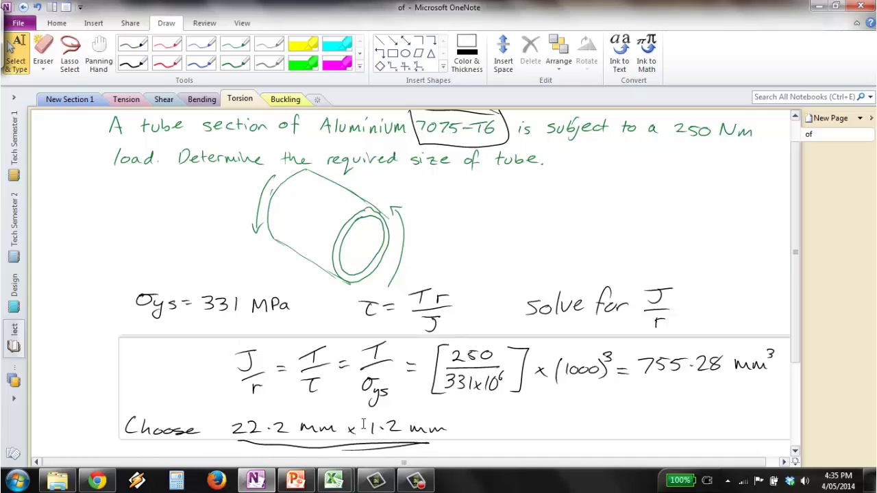